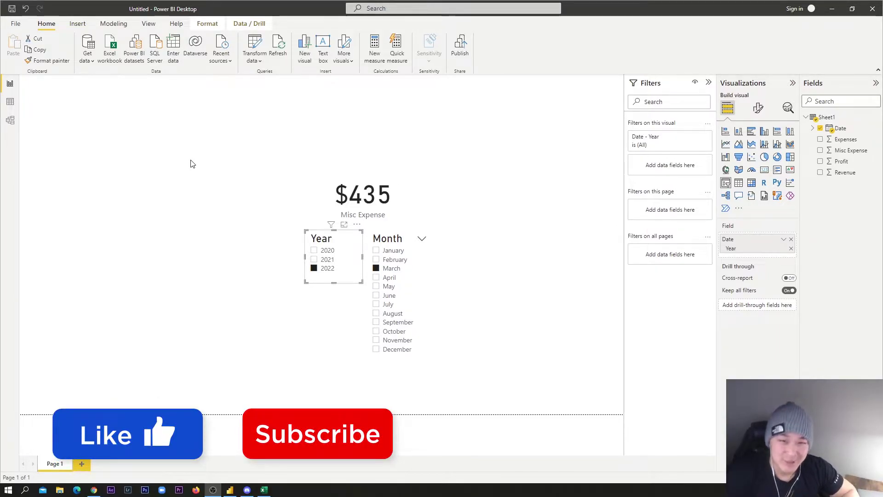
# Bring the Excel source workbook in front of the report and centre its window.
pyautogui.click(310, 217)
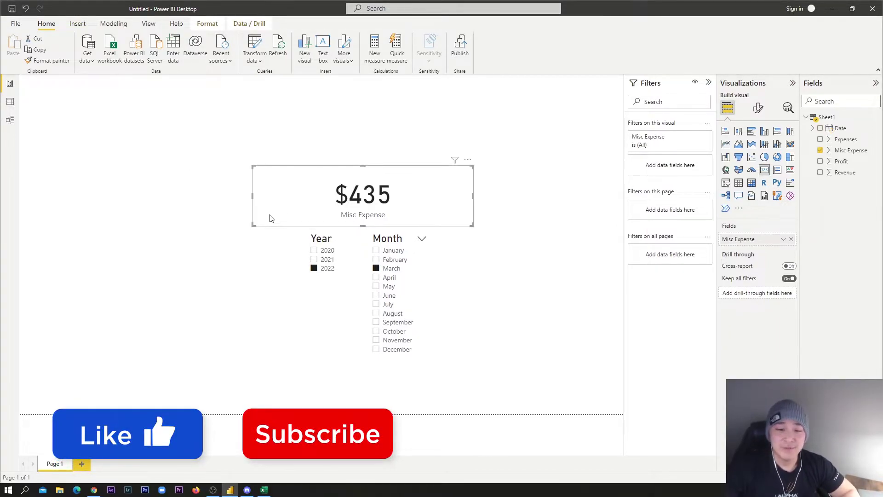
pyautogui.click(143, 195)
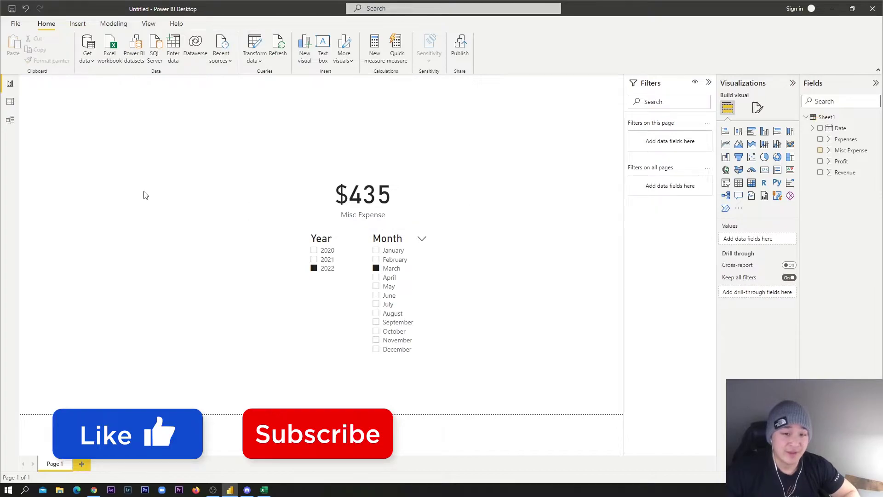
pyautogui.click(263, 489)
pyautogui.moveTo(0, 69); pyautogui.dragTo(508, 54)
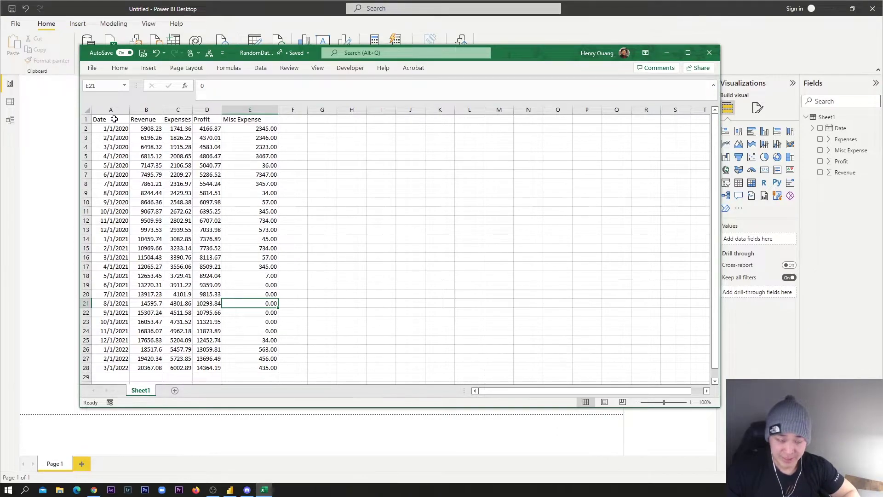
# Select the dates and data from A2 through E28 in the workbook.
pyautogui.moveTo(114, 119); pyautogui.dragTo(138, 216)
pyautogui.click(121, 171)
pyautogui.moveTo(115, 129)
pyautogui.mouseDown()
pyautogui.moveTo(118, 191)
pyautogui.moveTo(152, 333)
pyautogui.moveTo(118, 366)
pyautogui.moveTo(272, 364)
pyautogui.moveTo(184, 249)
pyautogui.moveTo(116, 130)
pyautogui.mouseUp()
pyautogui.click(130, 131)
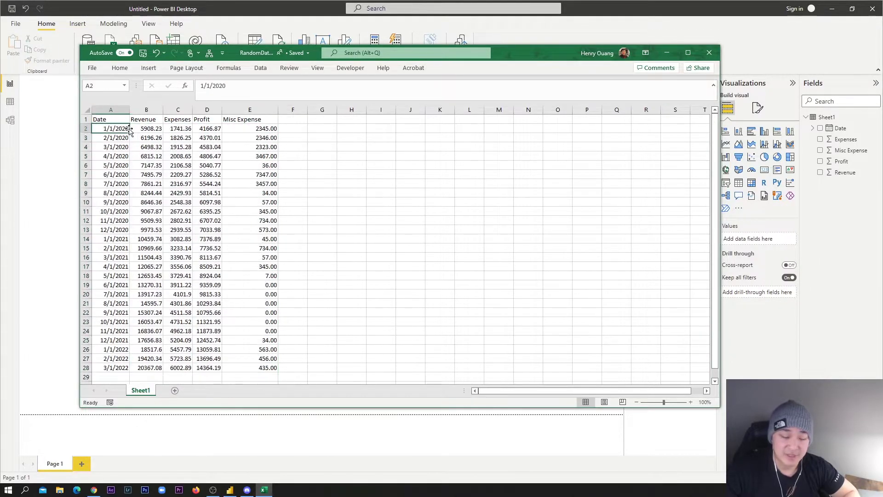
pyautogui.click(286, 238)
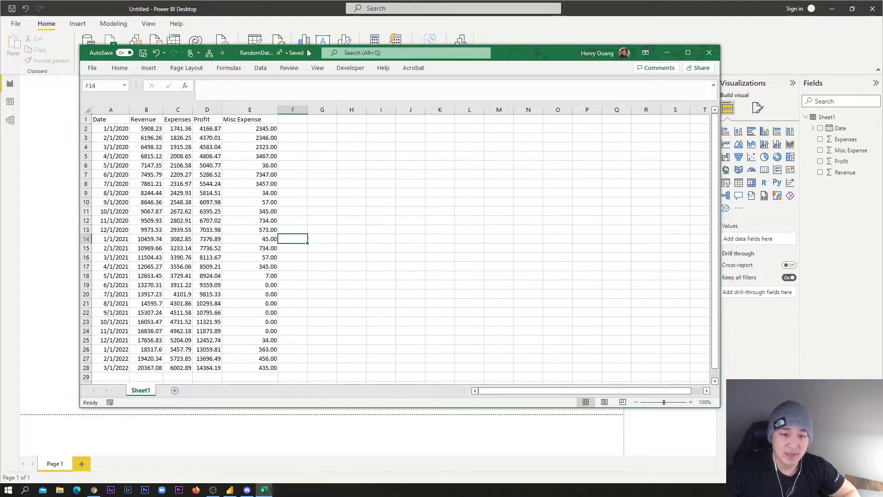
# Move the workbook beside the report and check the March 2022 Misc Expense value of 435.
pyautogui.moveTo(311, 54); pyautogui.dragTo(321, 370)
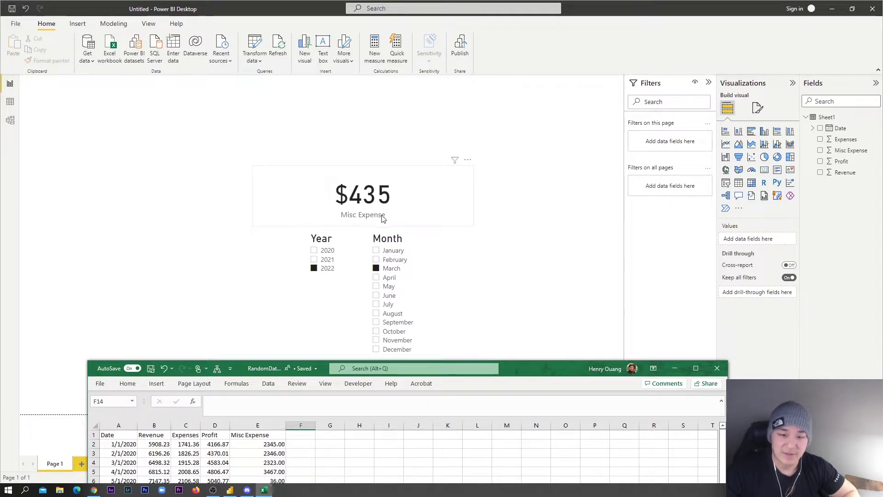
pyautogui.moveTo(509, 366); pyautogui.dragTo(613, 305)
pyautogui.scroll(-5, 412, 407)
pyautogui.scroll(-2, 412, 407)
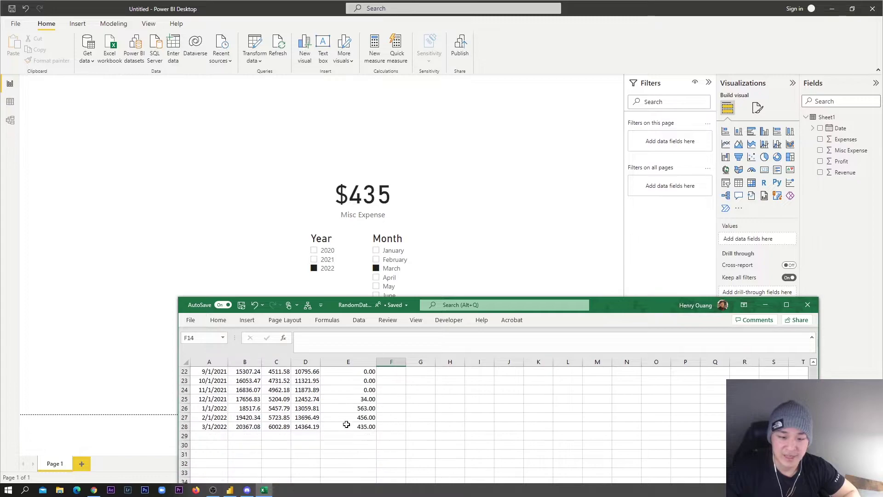
pyautogui.click(209, 426)
pyautogui.click(363, 427)
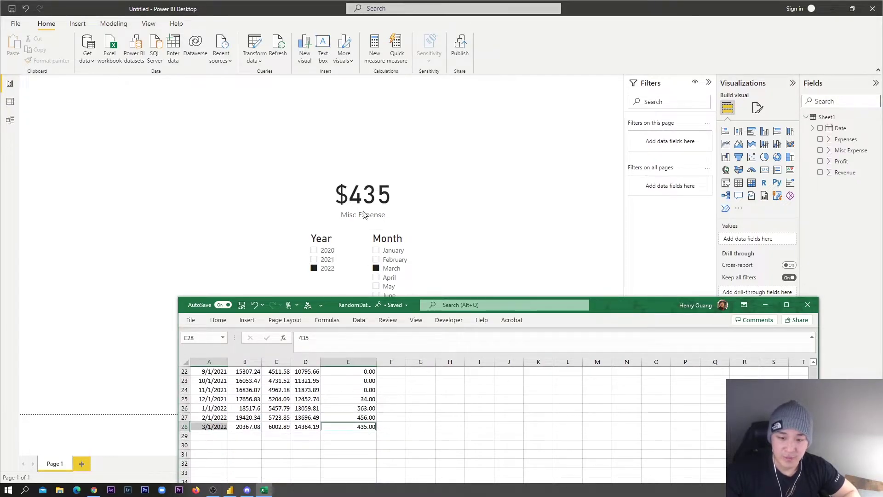
# Switch between report and workbook, then select the zero Misc Expense value in E22.
pyautogui.click(527, 255)
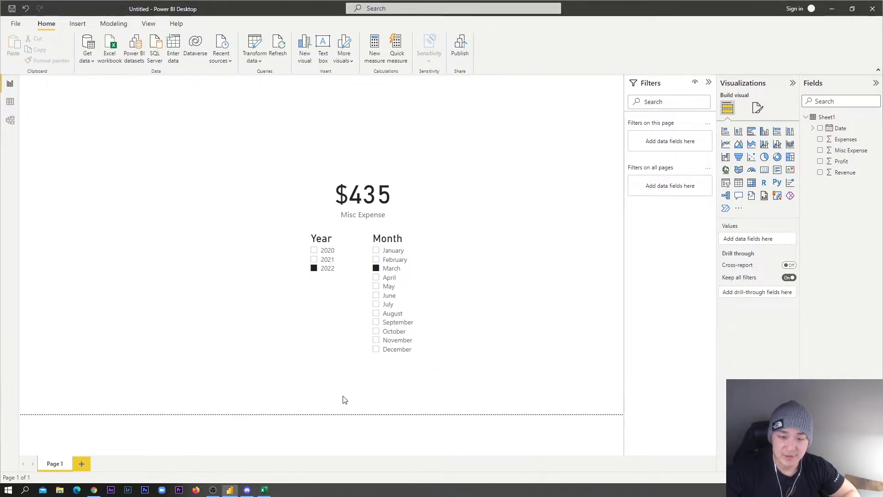
pyautogui.hotkey('alt', 'Tab')
pyautogui.scroll(1, 366, 397)
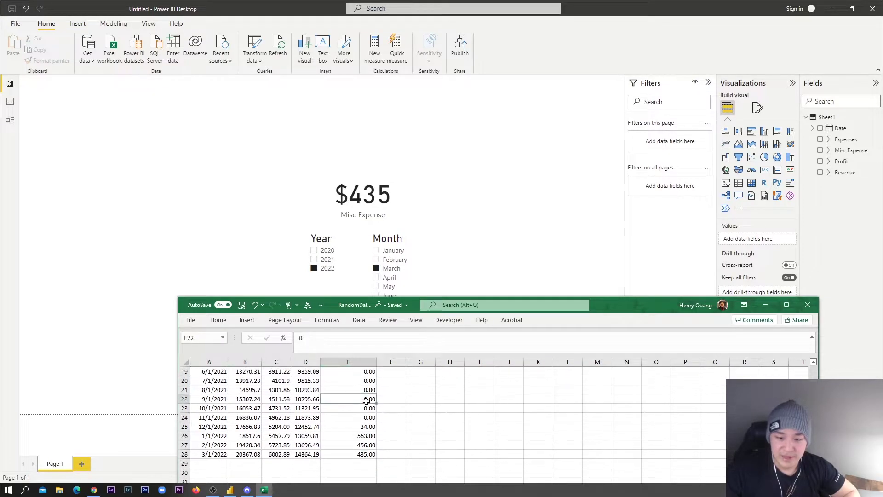
pyautogui.click(363, 399)
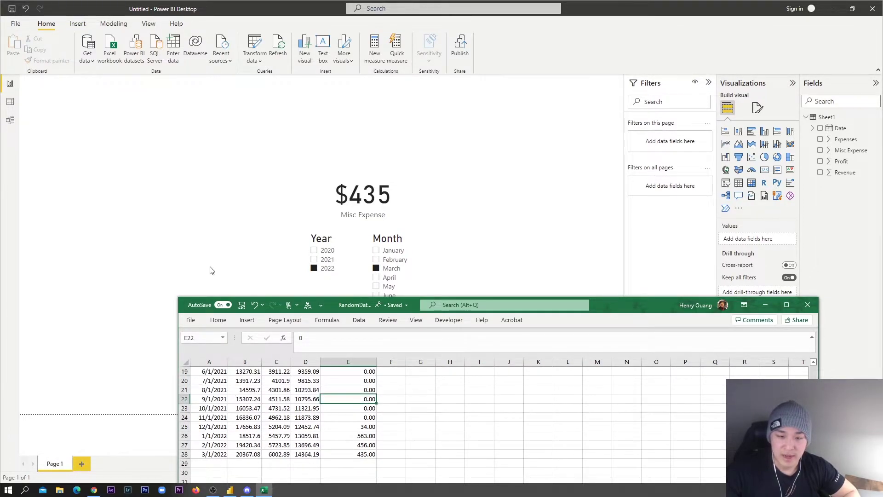
# Set the Year slicer to 2021 and Month to September, then compare with the workbook.
pyautogui.click(245, 276)
pyautogui.click(322, 260)
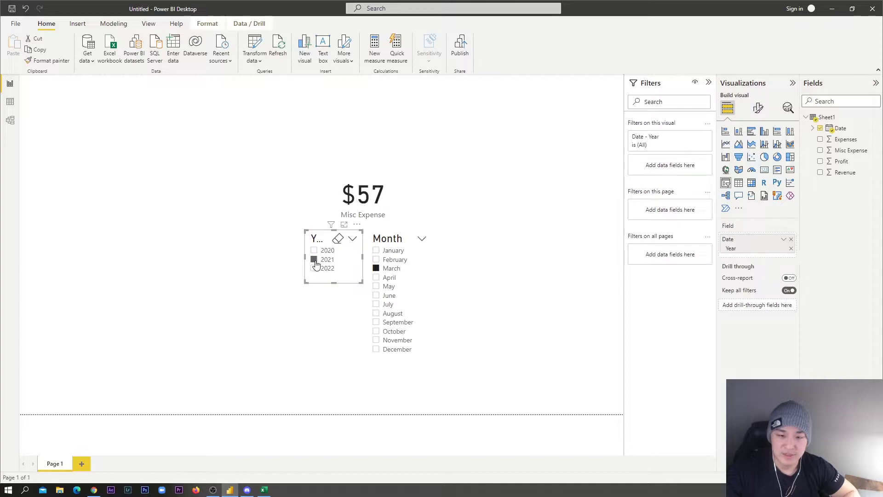
pyautogui.click(376, 324)
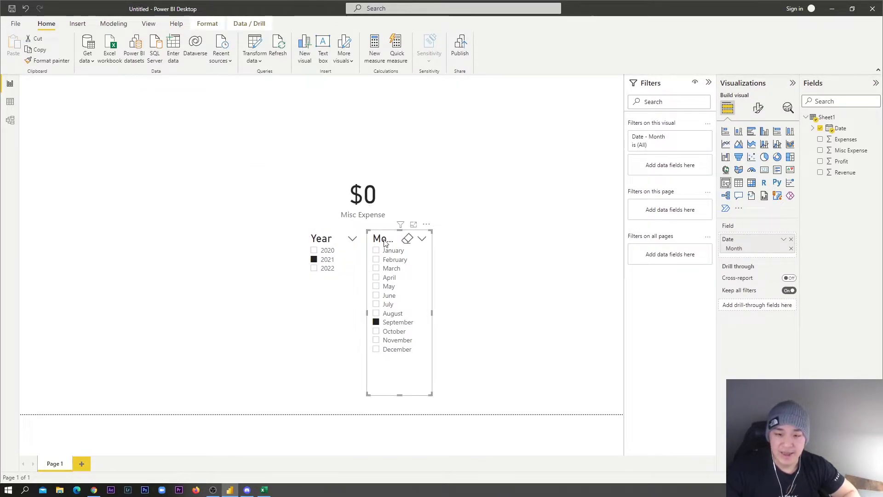
pyautogui.click(264, 489)
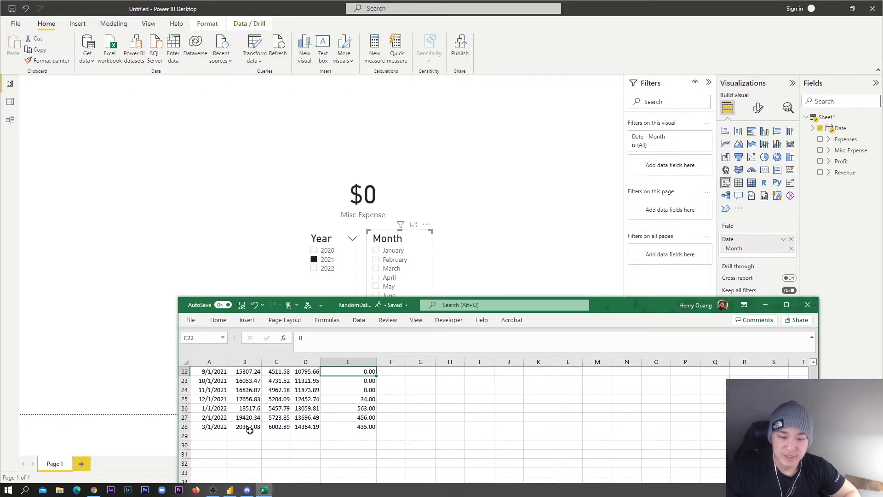
pyautogui.scroll(1, 380, 440)
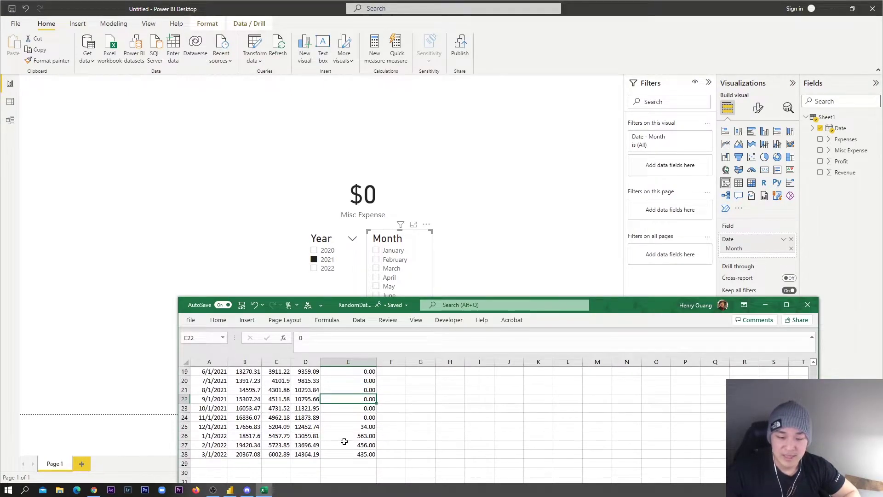
# Extend the A27:A28 monthly dates down to row 35 and select the empty cells E29:E35.
pyautogui.scroll(-1, 344, 442)
pyautogui.click(213, 437)
pyautogui.moveTo(216, 418); pyautogui.dragTo(322, 479)
pyautogui.moveTo(207, 417); pyautogui.dragTo(230, 455)
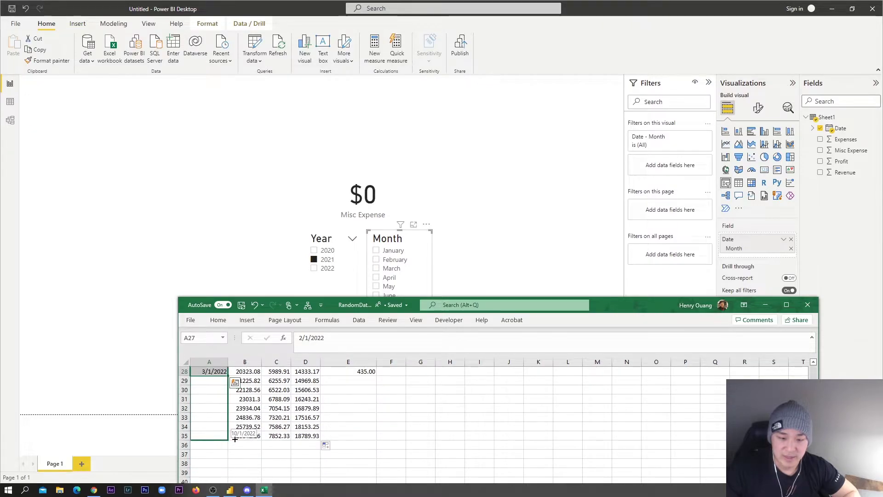
pyautogui.click(360, 416)
pyautogui.moveTo(359, 416); pyautogui.dragTo(359, 462)
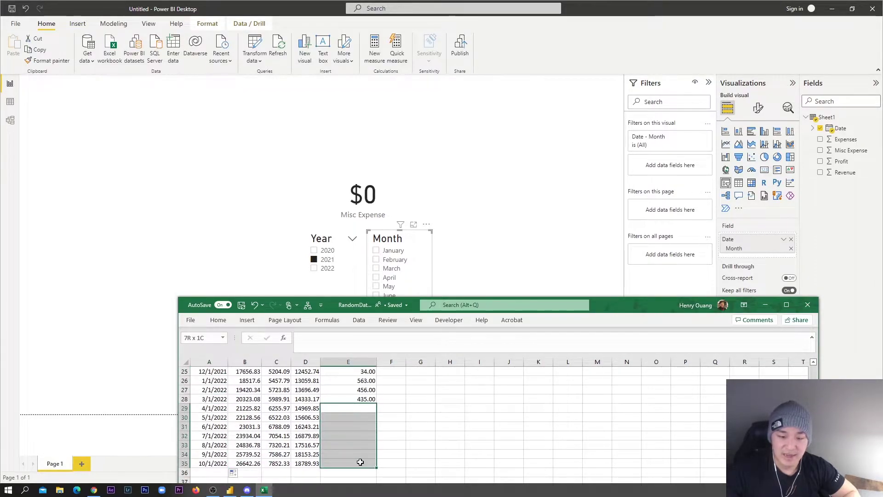
pyautogui.click(359, 272)
# Set the Year slicer to 2022 so the card shows (Blank), then narrow the card.
pyautogui.click(312, 269)
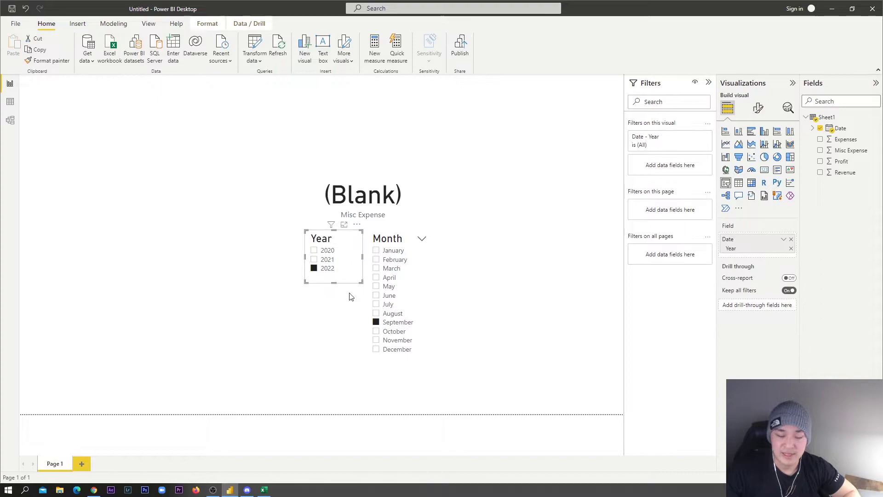
pyautogui.click(453, 212)
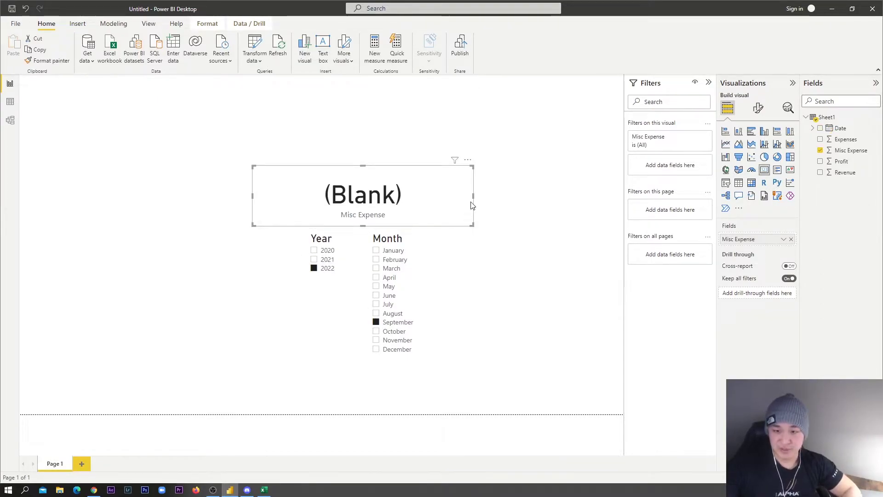
pyautogui.click(474, 203)
pyautogui.click(473, 199)
pyautogui.moveTo(473, 198); pyautogui.dragTo(543, 230)
# Copy and paste the card, then undo the paste and resize, leaving one card.
pyautogui.hotkey('ctrl', 'c')
pyautogui.hotkey('ctrl', 'v')
pyautogui.hotkey('ctrl', 'v')
pyautogui.click(460, 237)
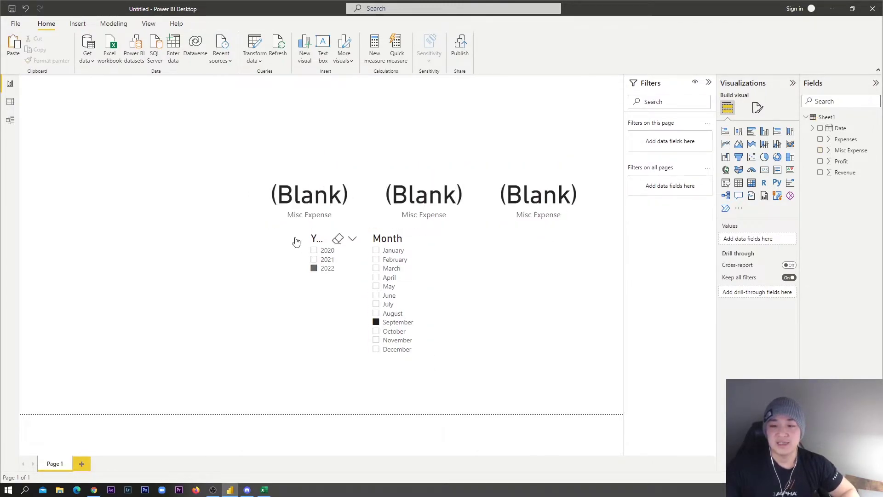
pyautogui.hotkey('ctrl', 'z')
pyautogui.hotkey('ctrl', 'z')
pyautogui.hotkey('ctrl', 'z')
pyautogui.hotkey('ctrl', 'z')
pyautogui.hotkey('ctrl', 'z')
pyautogui.hotkey('ctrl', 'z')
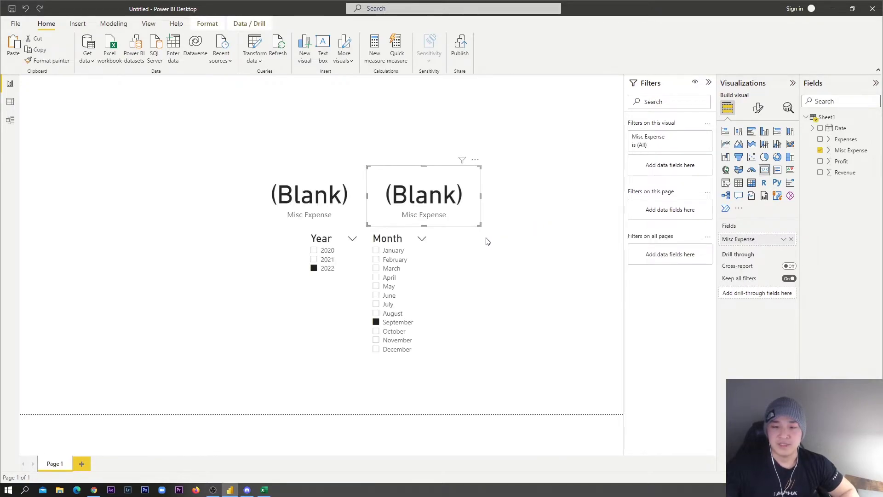
pyautogui.hotkey('ctrl', 'z')
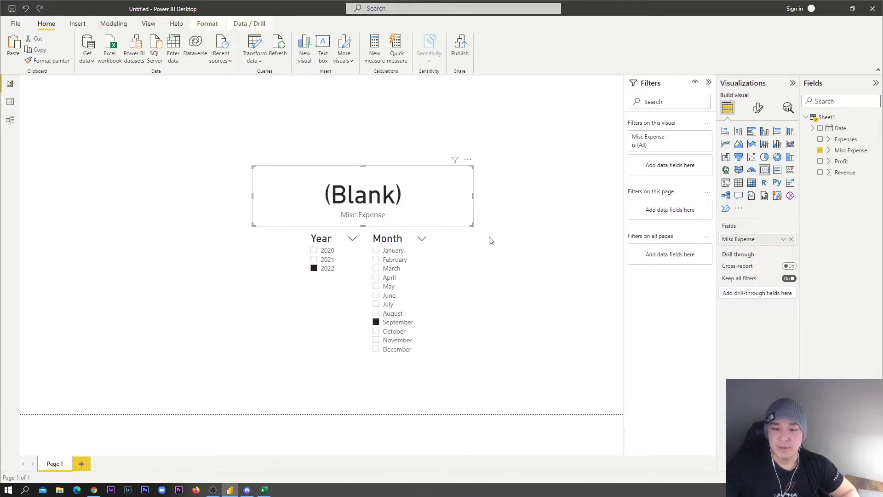
pyautogui.click(435, 203)
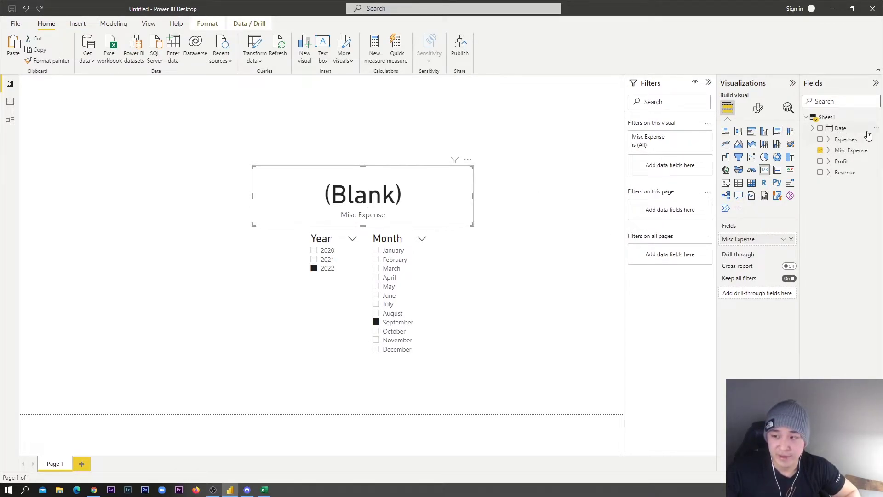
pyautogui.click(569, 233)
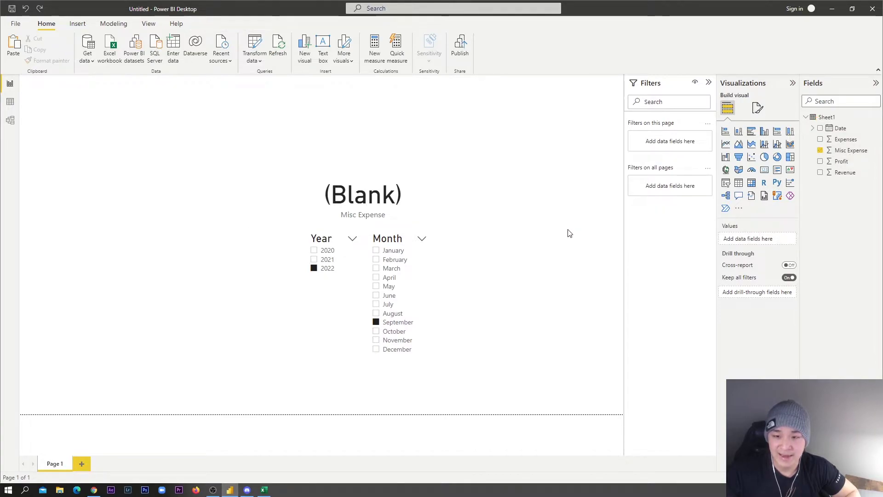
# From the Sheet1 table's options menu, add a new measure called Measure.
pyautogui.click(437, 218)
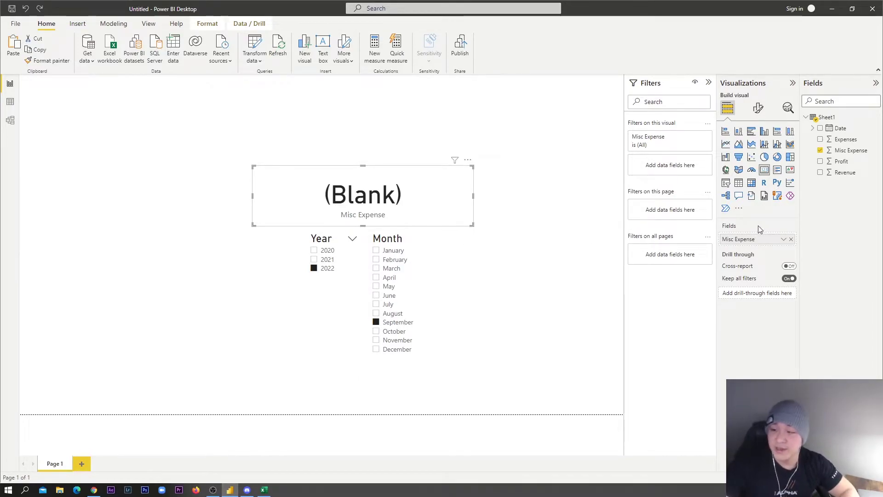
pyautogui.click(877, 119)
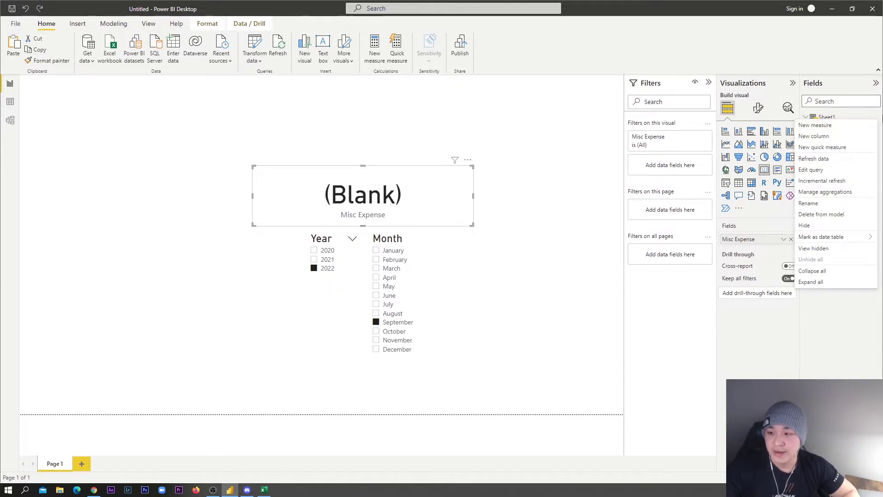
pyautogui.click(877, 119)
pyautogui.click(824, 125)
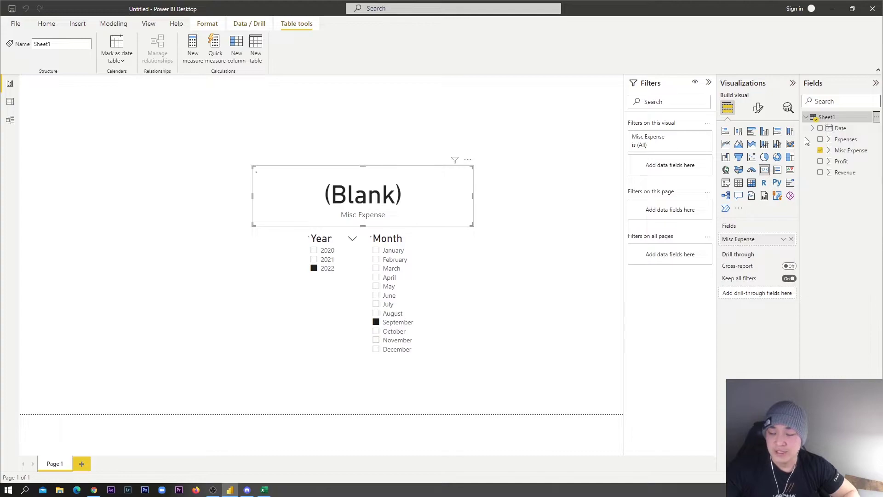
# Write Misc Expense = Calculate(SUM(Sheet1[Misc Expense])+0) in the formula bar.
pyautogui.moveTo(85, 85); pyautogui.dragTo(52, 83)
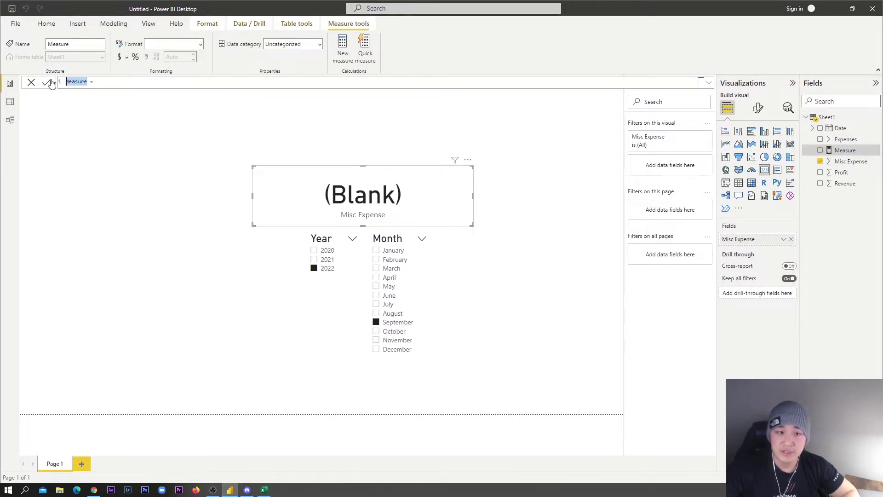
pyautogui.write('Misc ')
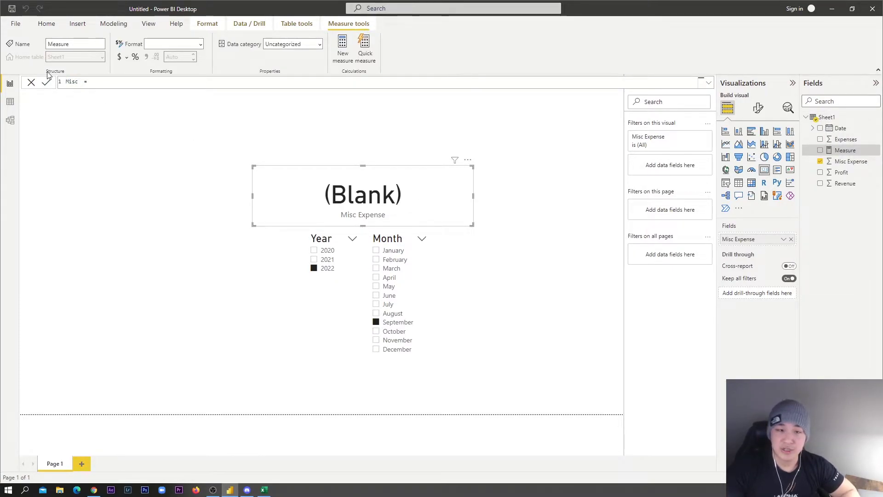
pyautogui.write('Ex')
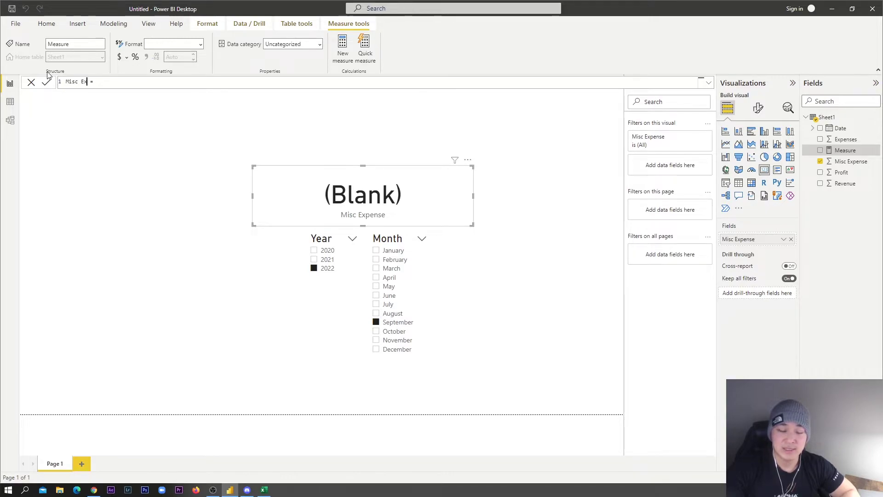
pyautogui.write('pense')
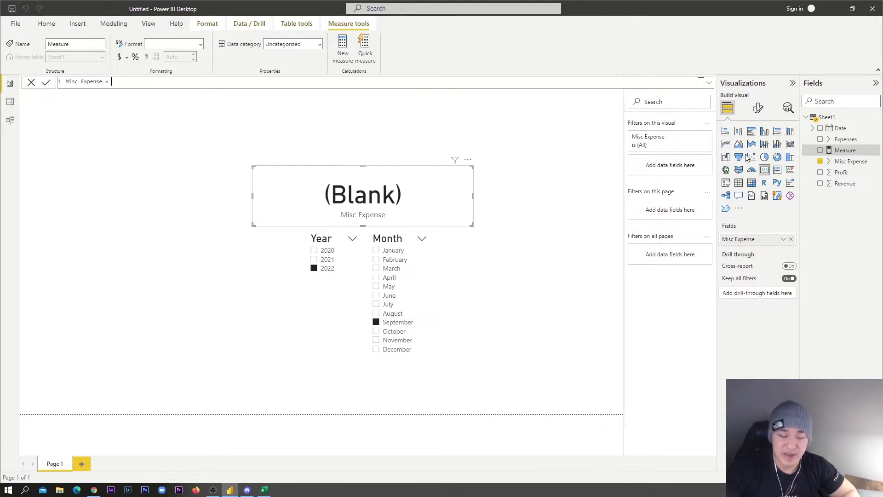
pyautogui.write('Calcu')
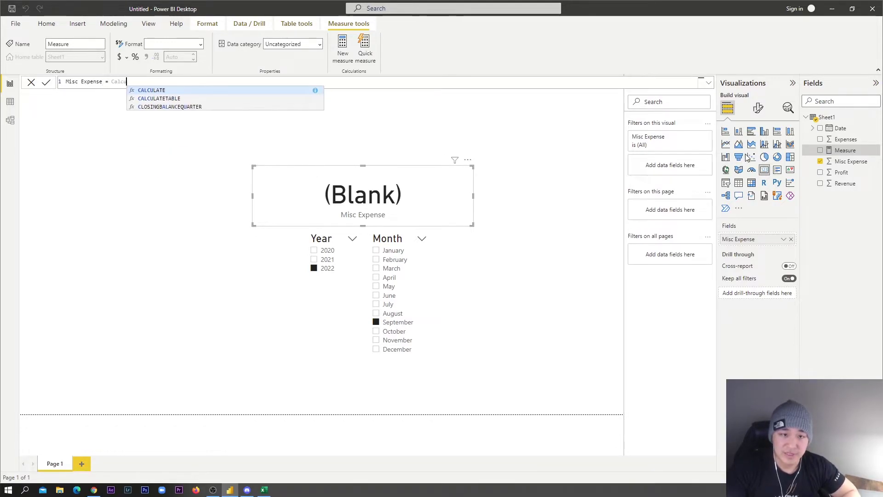
pyautogui.write('late(')
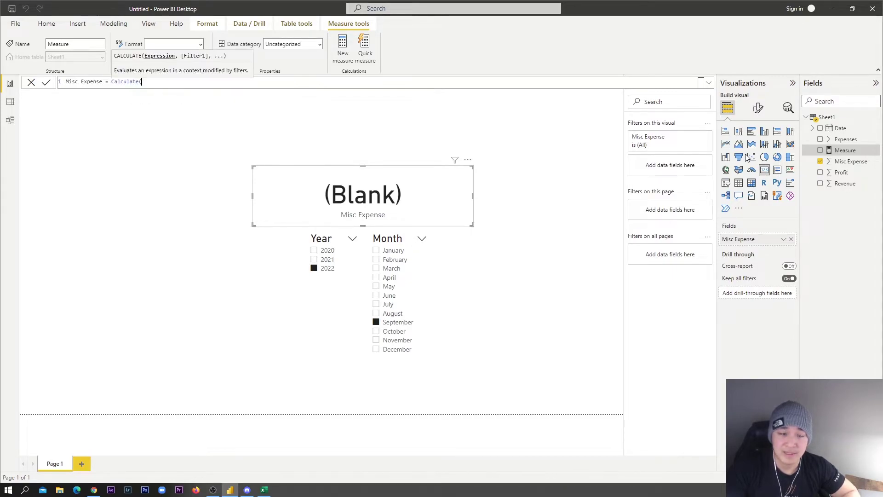
pyautogui.write('SUM(')
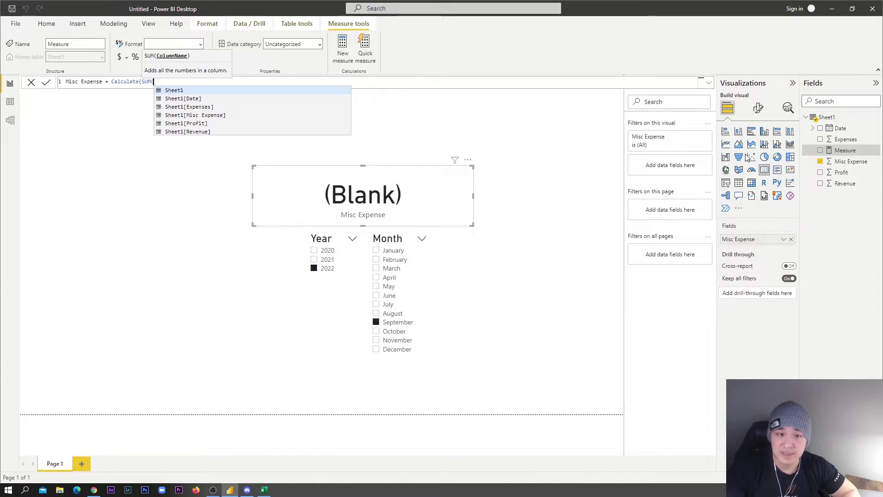
pyautogui.press('Down')
pyautogui.press('Down')
pyautogui.press('Down')
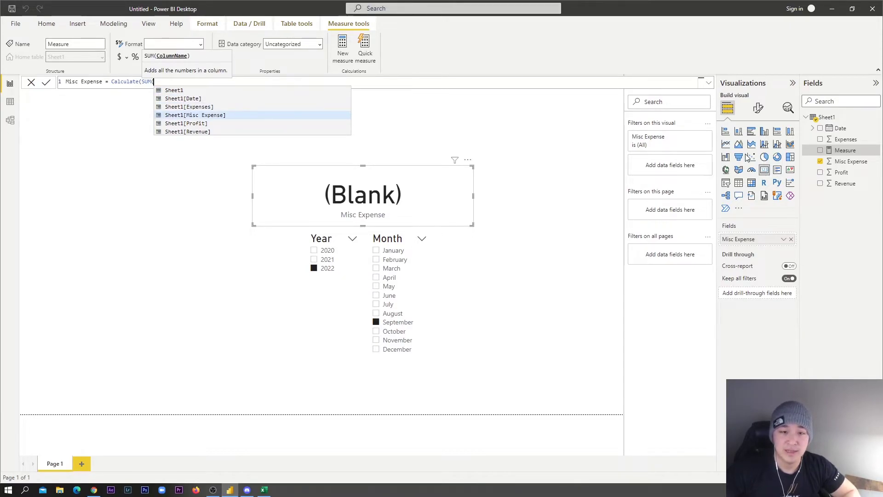
pyautogui.press('Tab')
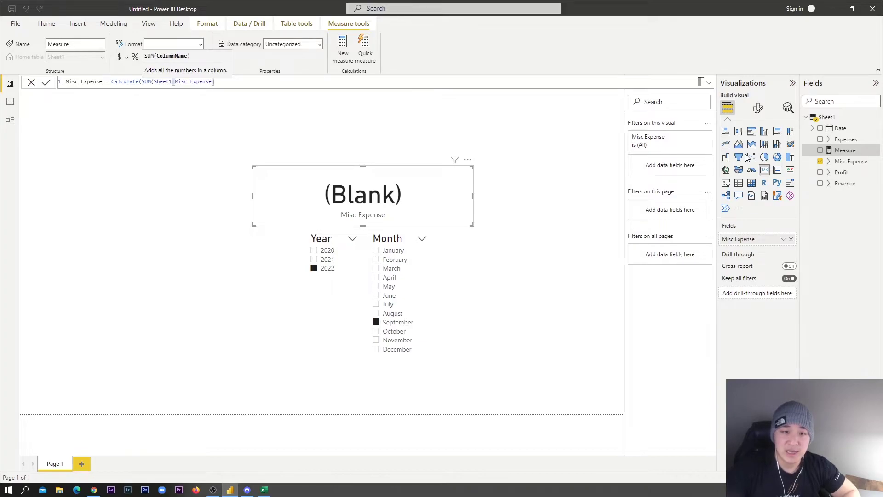
pyautogui.write(')')
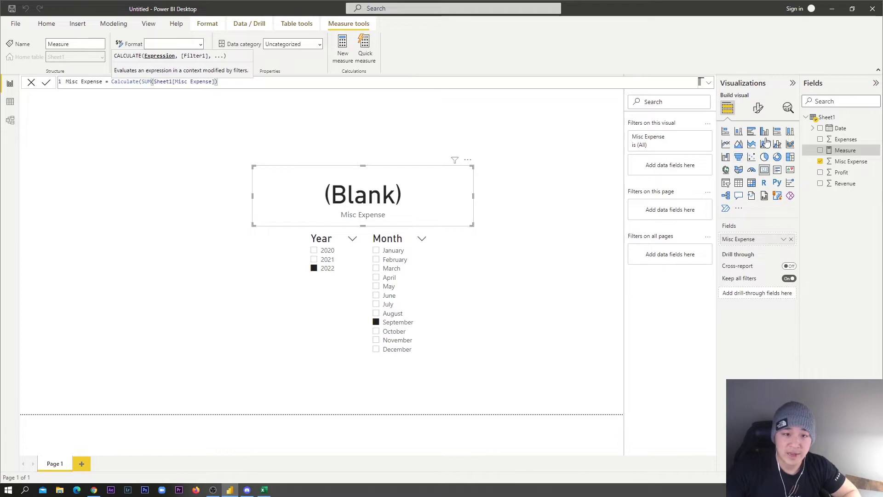
pyautogui.moveTo(141, 81); pyautogui.dragTo(200, 80)
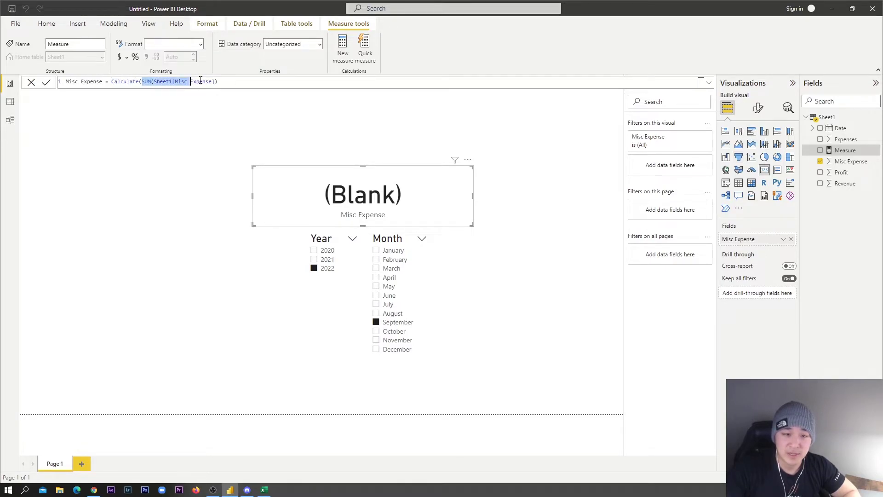
pyautogui.click(234, 81)
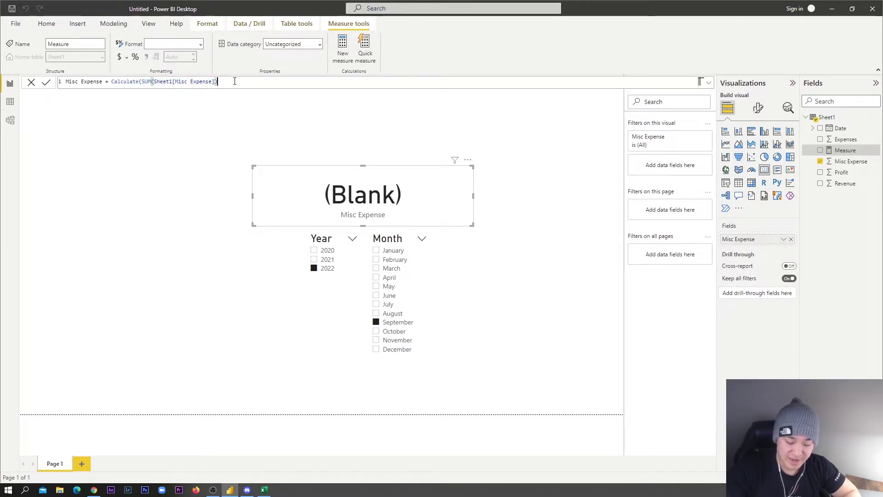
pyautogui.write(',')
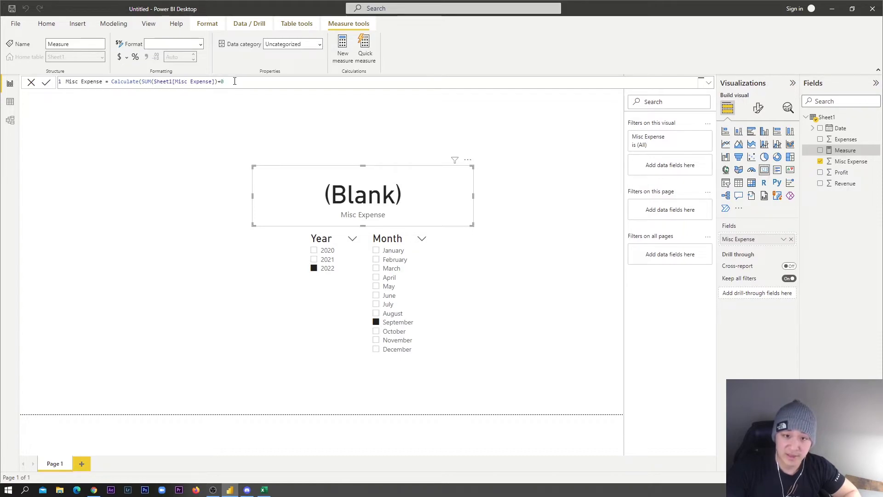
pyautogui.moveTo(242, 81); pyautogui.dragTo(111, 81)
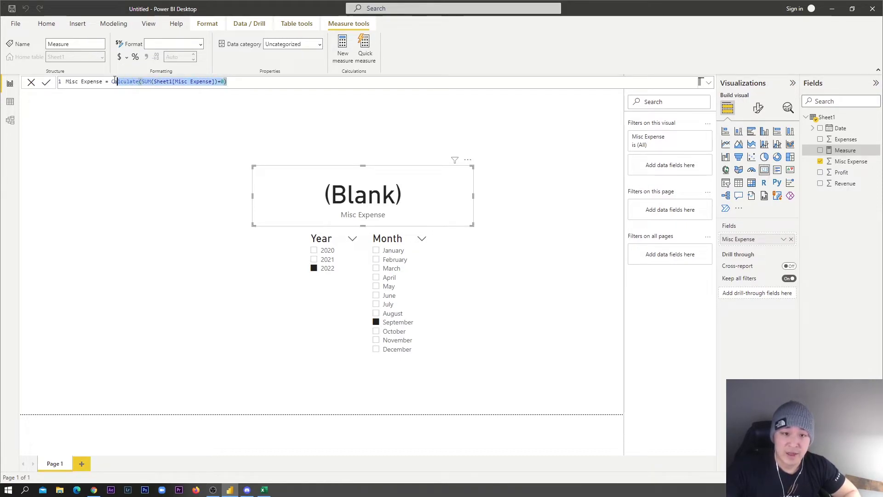
pyautogui.click(220, 111)
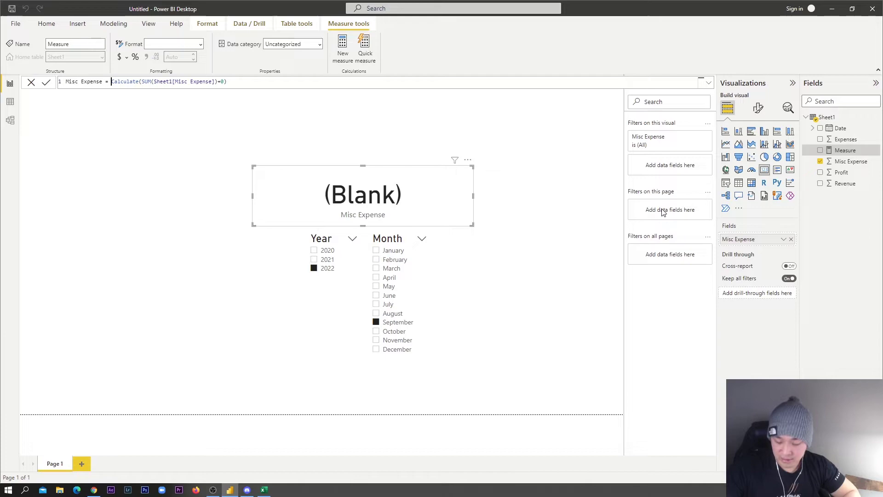
# Abandon the unfinished measure and start a fresh new measure in Sheet1.
pyautogui.click(408, 132)
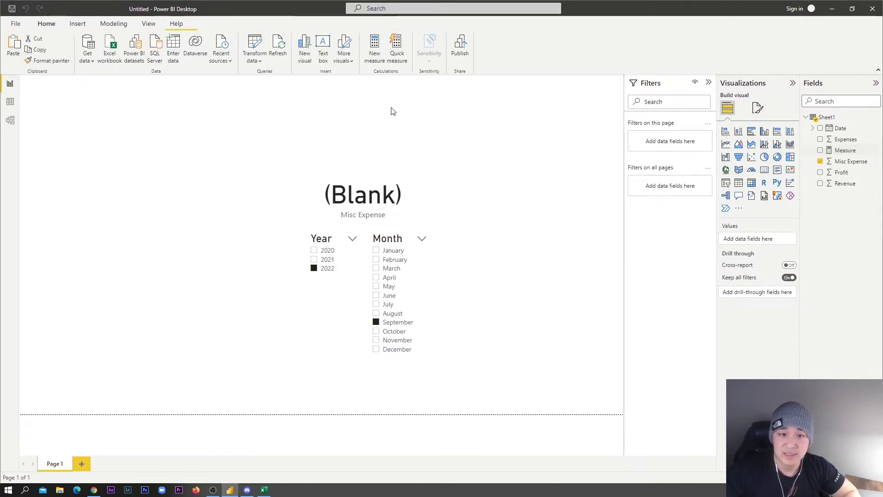
pyautogui.click(832, 152)
pyautogui.click(203, 112)
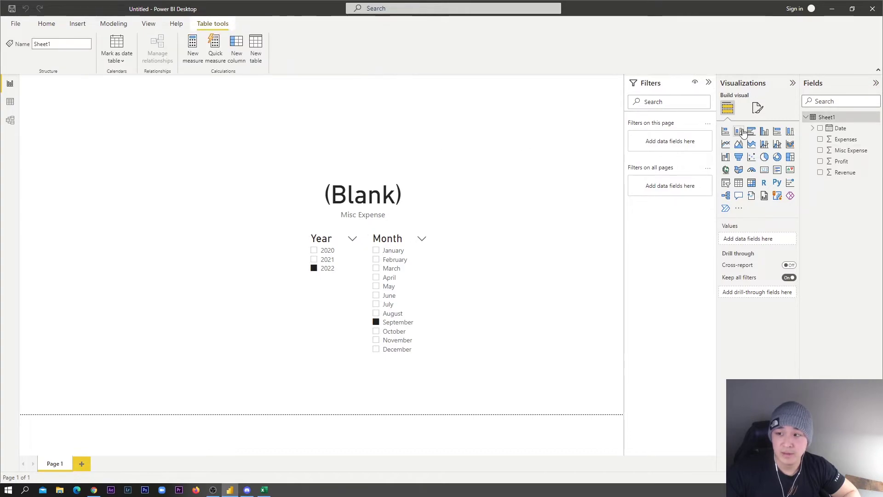
pyautogui.click(394, 153)
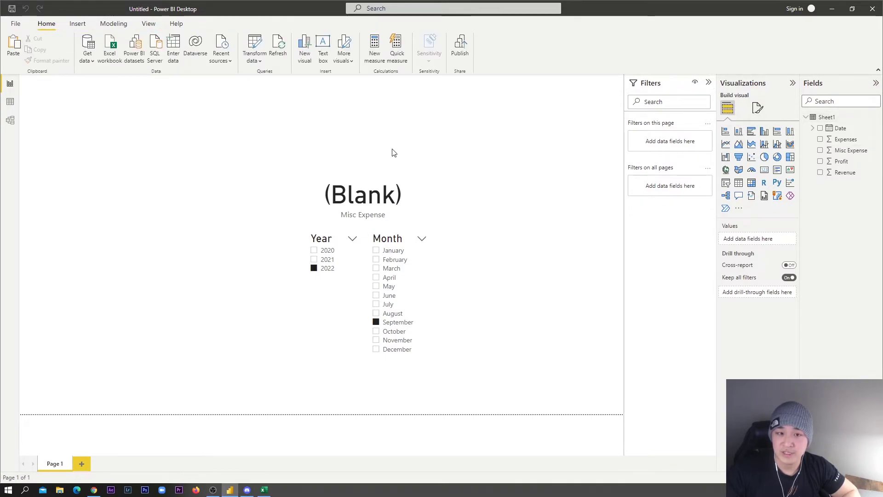
pyautogui.click(874, 120)
pyautogui.click(824, 123)
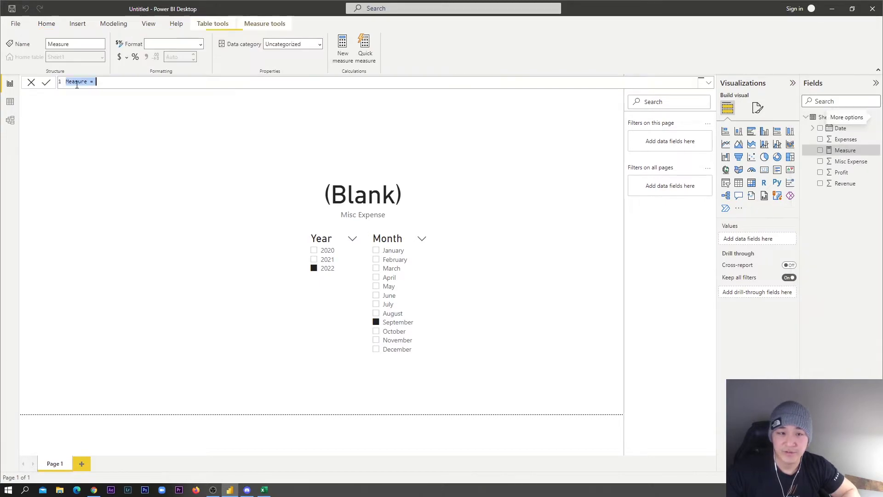
# Enter Misc Expense = Calculate(sum(Sheet1[Misc Expense])+0) and dismiss the duplicate-name error.
pyautogui.write('M')
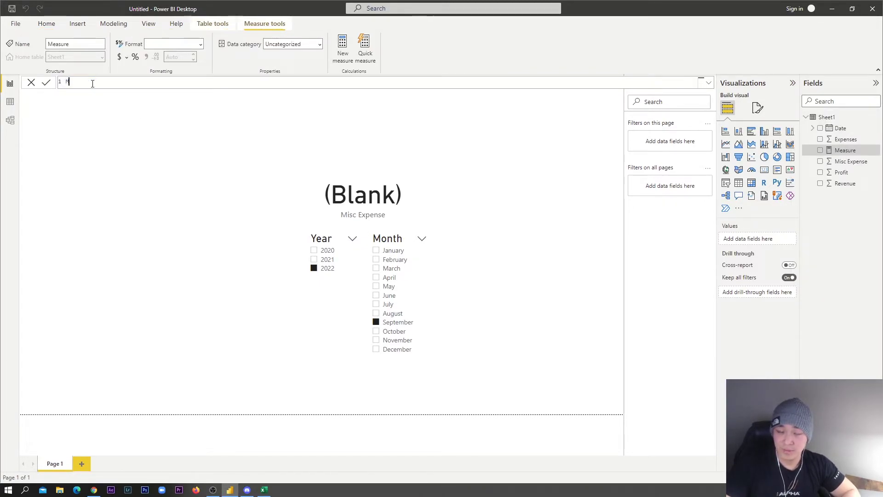
pyautogui.write('isc Expense ')
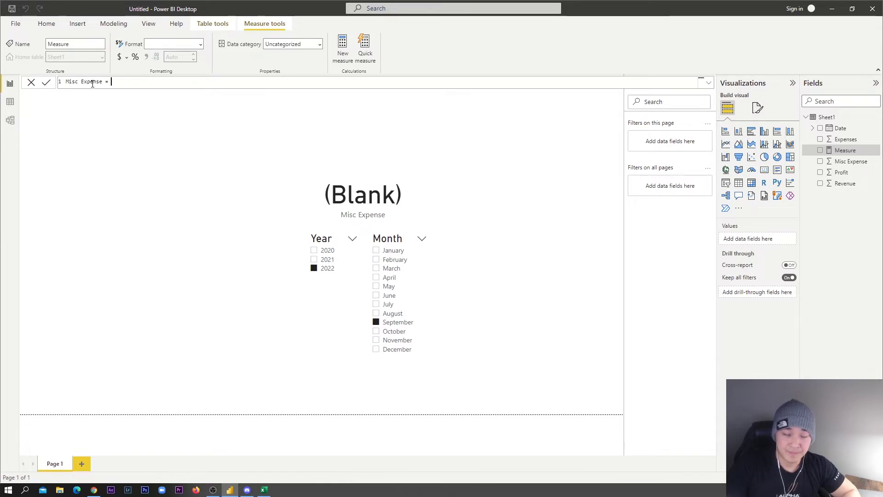
pyautogui.write('= Calculate(')
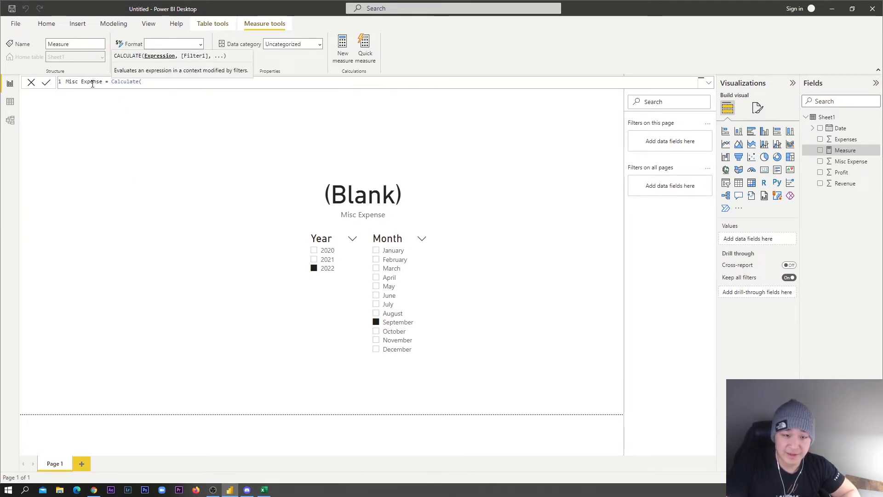
pyautogui.write('sum(')
pyautogui.press('Down')
pyautogui.press('Down')
pyautogui.press('Down')
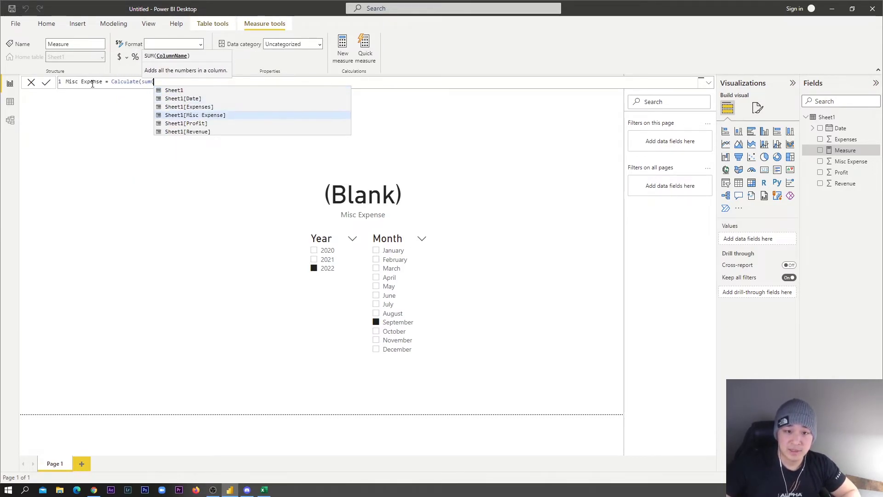
pyautogui.press('Tab')
pyautogui.write(')')
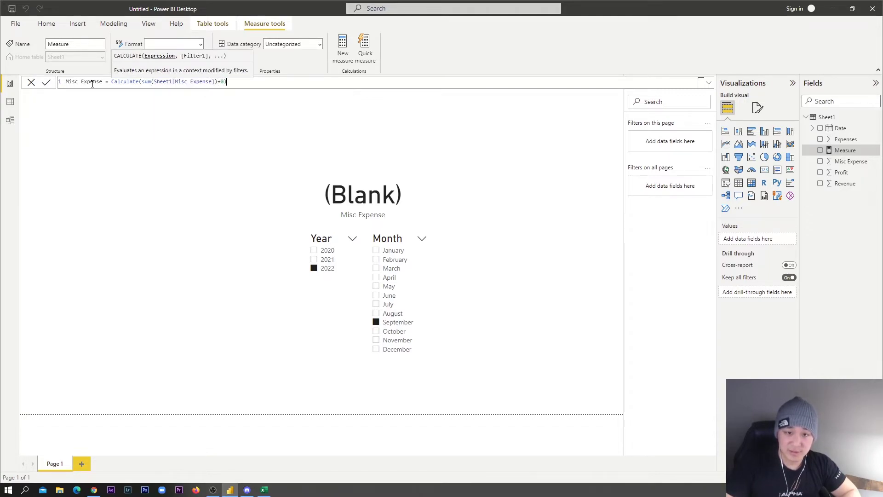
pyautogui.press('Return')
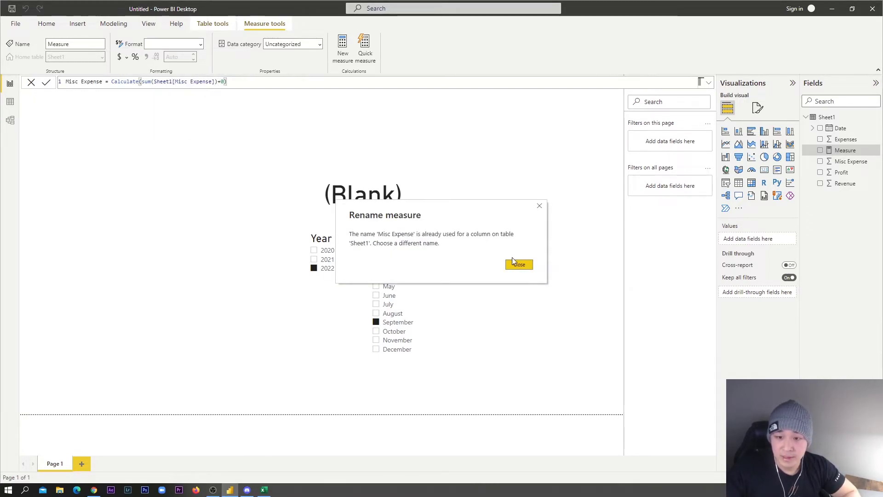
pyautogui.click(516, 264)
# Rename the measure to 'Misc Expense with 0' and commit it.
pyautogui.click(104, 82)
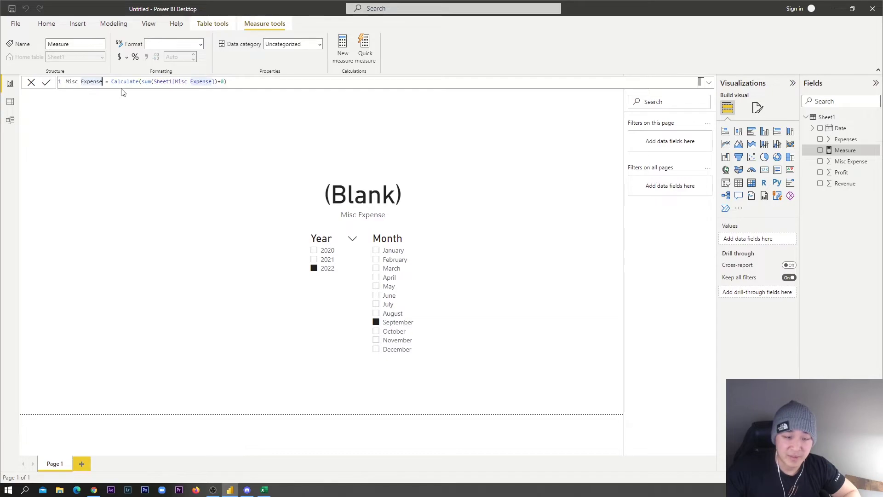
pyautogui.write('2')
pyautogui.press('BackSpace')
pyautogui.write('with 0')
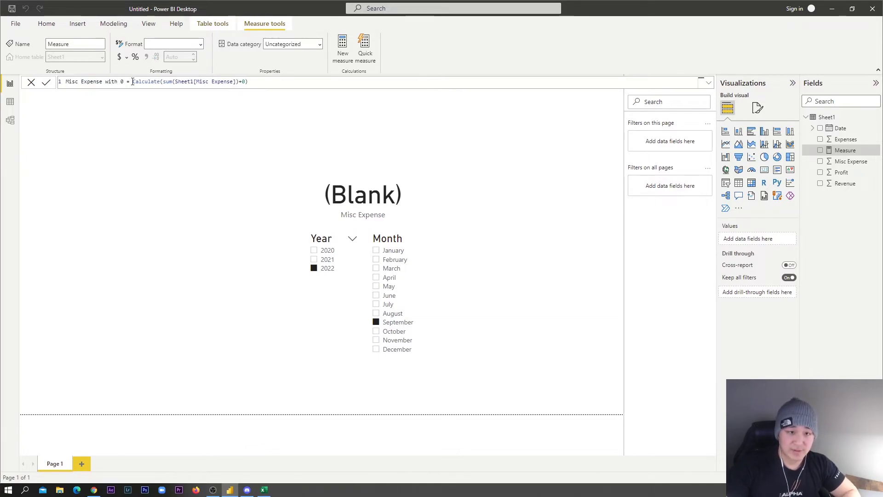
pyautogui.press('Return')
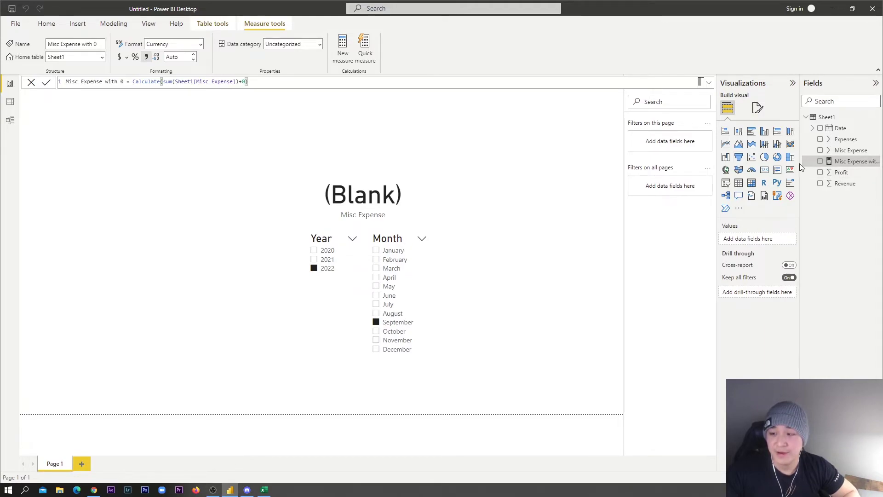
# Swap Misc Expense for Misc Expense with 0 on the card so it reads $0.
pyautogui.moveTo(801, 163); pyautogui.dragTo(752, 164)
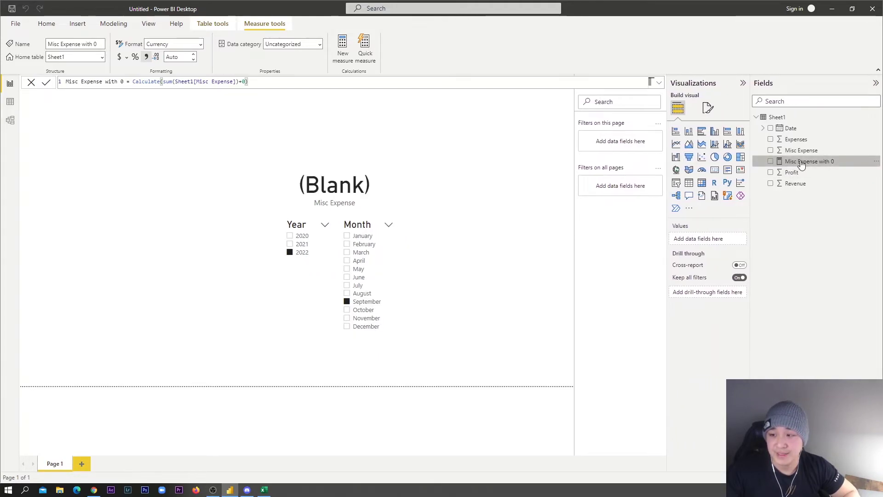
pyautogui.click(467, 274)
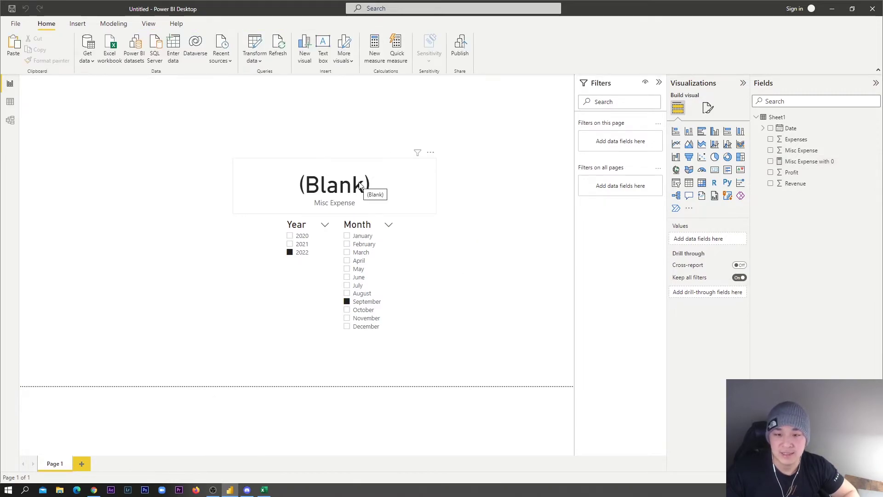
pyautogui.click(309, 202)
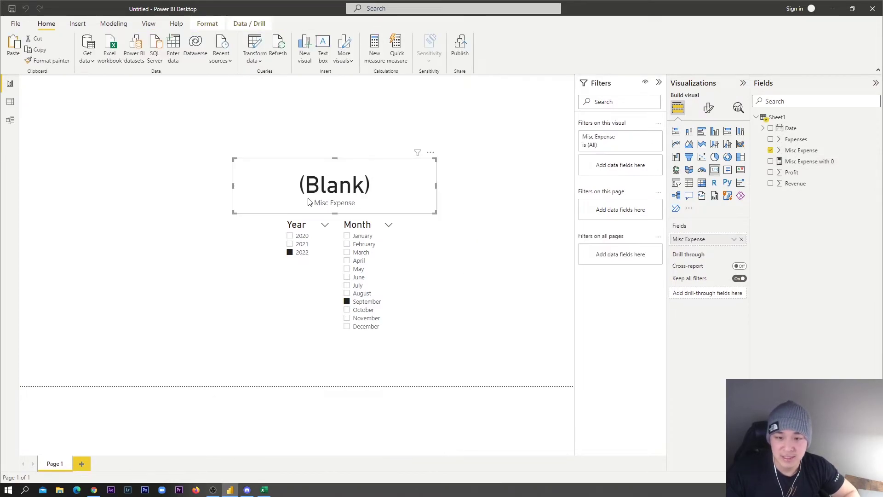
pyautogui.click(771, 150)
pyautogui.click(771, 161)
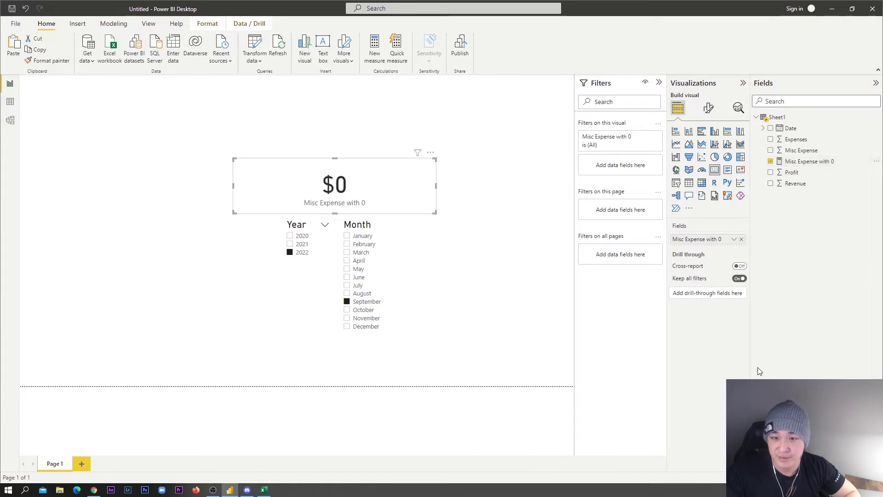
pyautogui.click(460, 298)
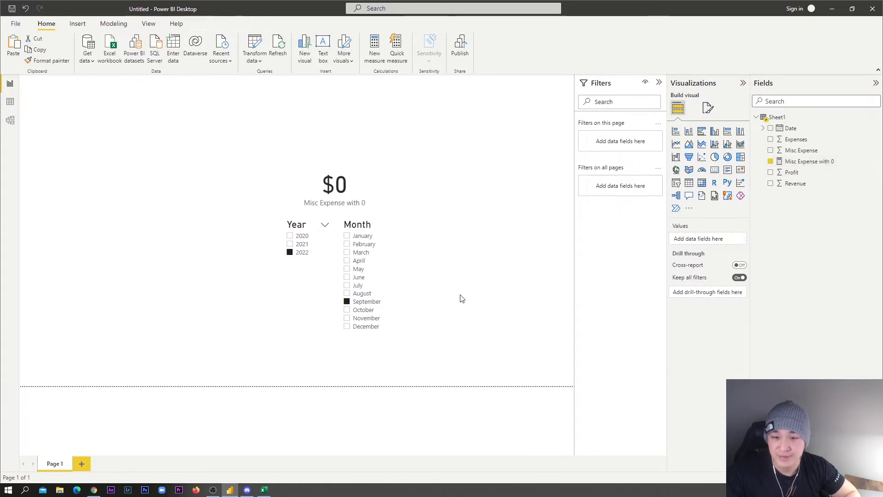
pyautogui.click(486, 351)
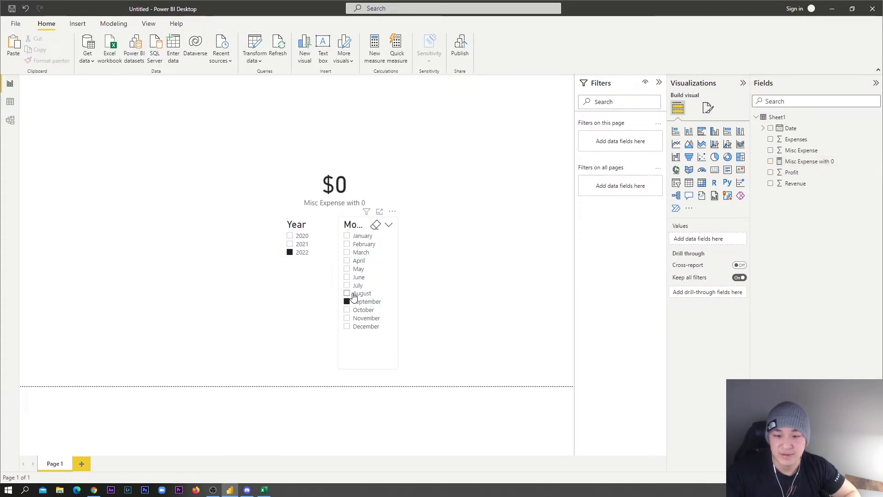
# Check the empty September 2022 Misc Expense cell E34 in the workbook, then return to the report.
pyautogui.click(264, 489)
pyautogui.moveTo(391, 307); pyautogui.dragTo(583, 181)
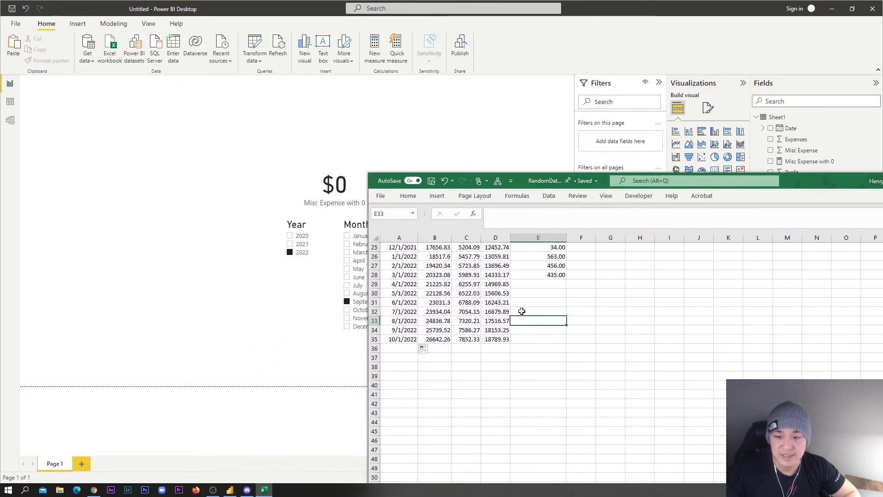
pyautogui.click(400, 326)
pyautogui.click(526, 329)
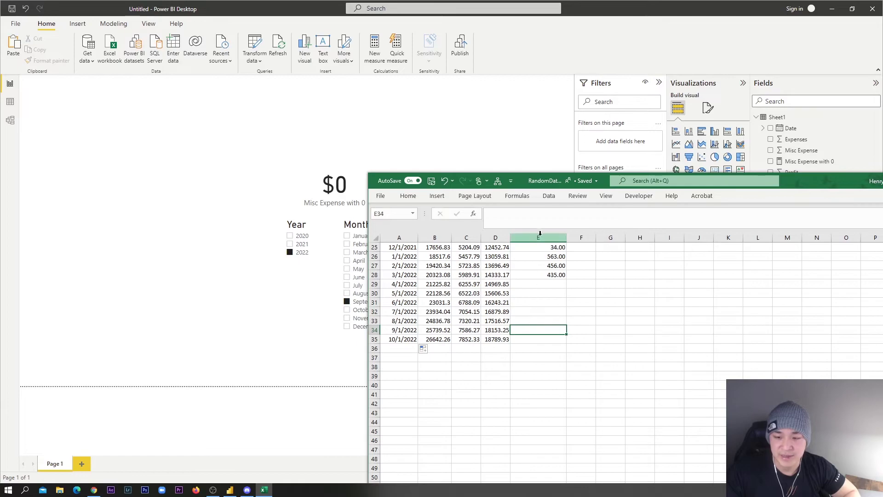
pyautogui.moveTo(553, 182); pyautogui.dragTo(333, 365)
pyautogui.click(394, 223)
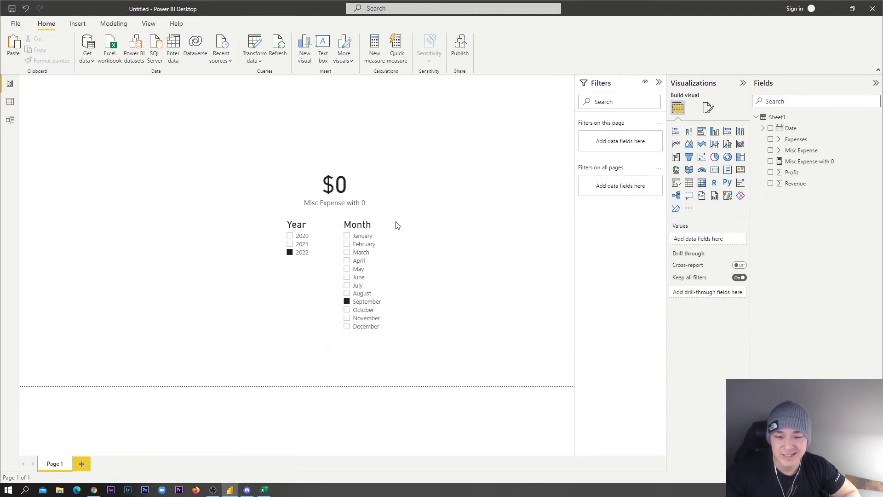
# Rename the card's field to 'Misc Expense' for this visual only, removing ' with 0'.
pyautogui.click(379, 207)
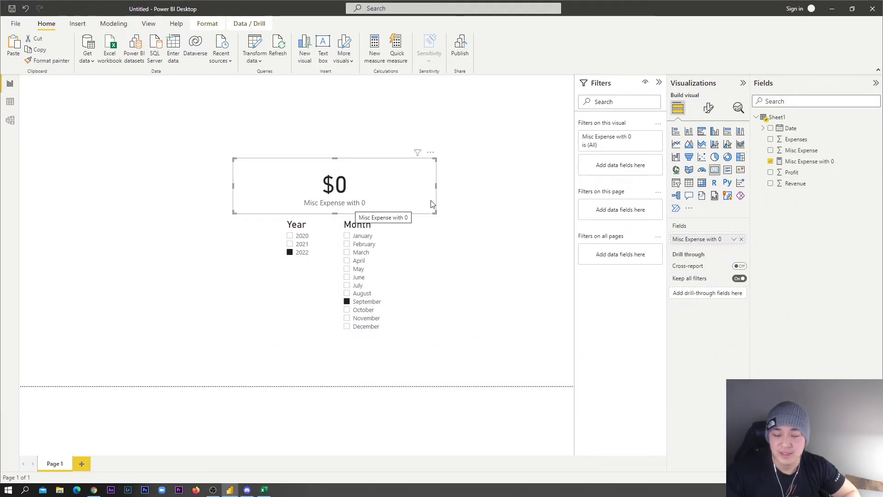
pyautogui.click(709, 109)
pyautogui.click(676, 114)
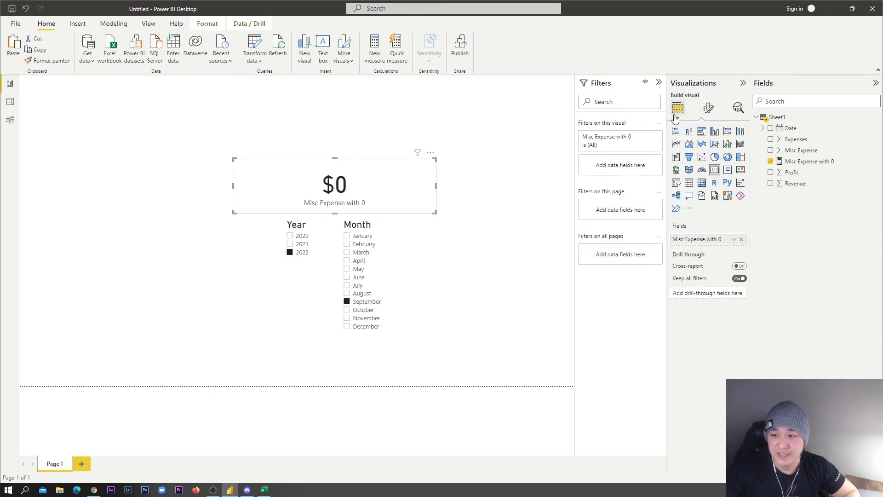
pyautogui.rightClick(697, 243)
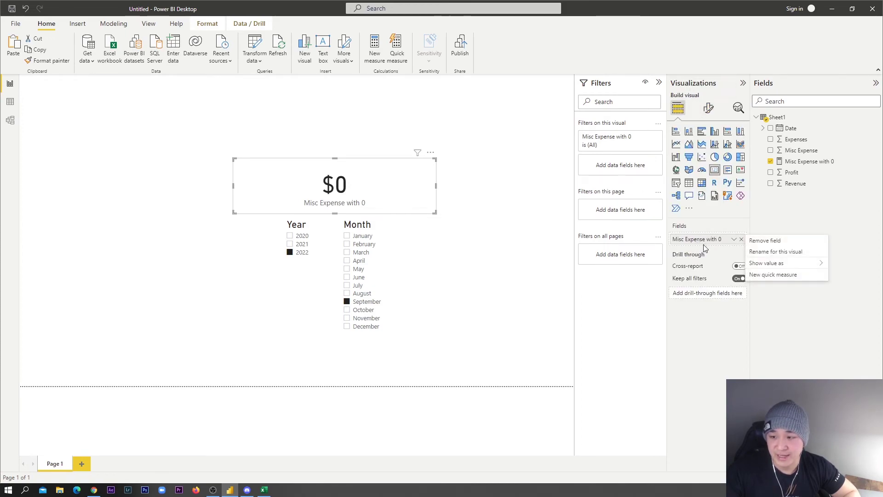
pyautogui.click(768, 252)
pyautogui.click(729, 241)
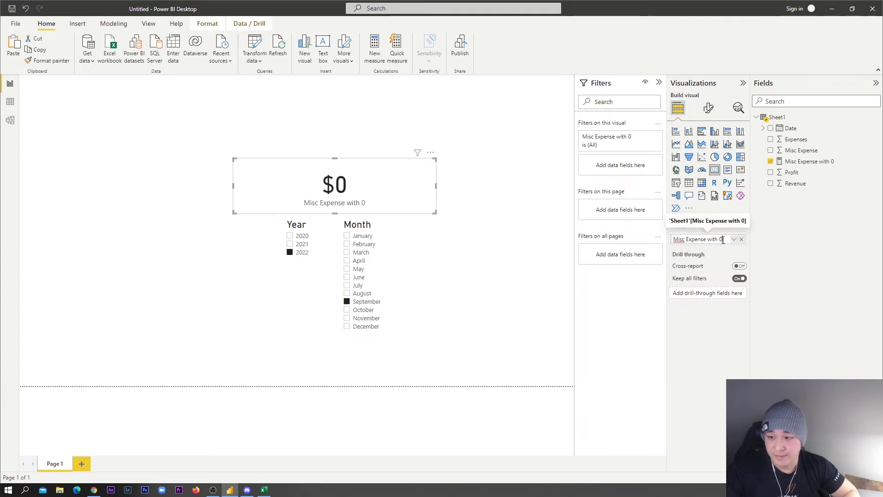
pyautogui.press('BackSpace')
pyautogui.press('BackSpace')
pyautogui.press('BackSpace')
pyautogui.press('BackSpace')
pyautogui.press('BackSpace')
pyautogui.press('BackSpace')
pyautogui.press('BackSpace')
pyautogui.press('Return')
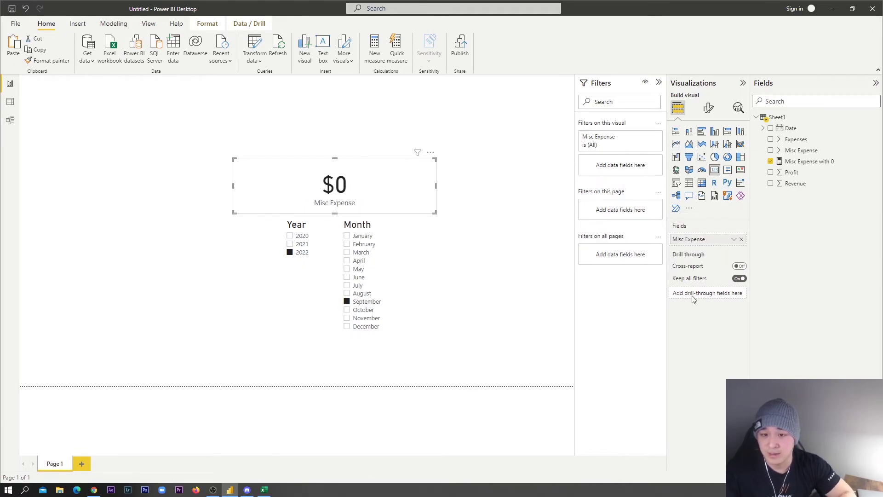
pyautogui.click(528, 322)
# Cycle the Month slicer through March, June, September, November, February, January and May, ending at May's $0.
pyautogui.click(348, 302)
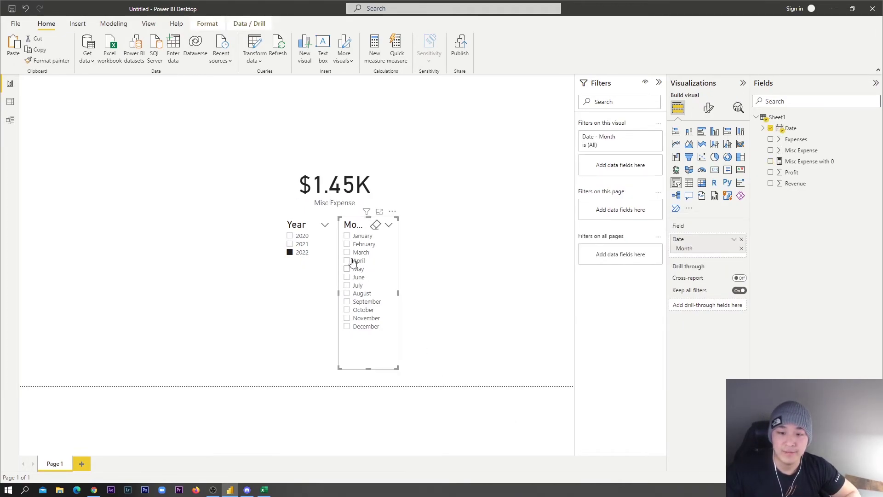
pyautogui.click(346, 252)
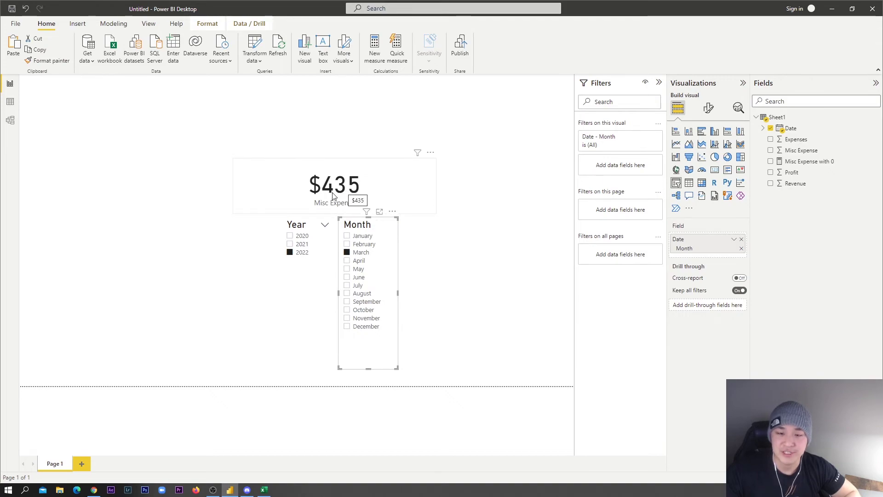
pyautogui.click(347, 277)
pyautogui.click(347, 301)
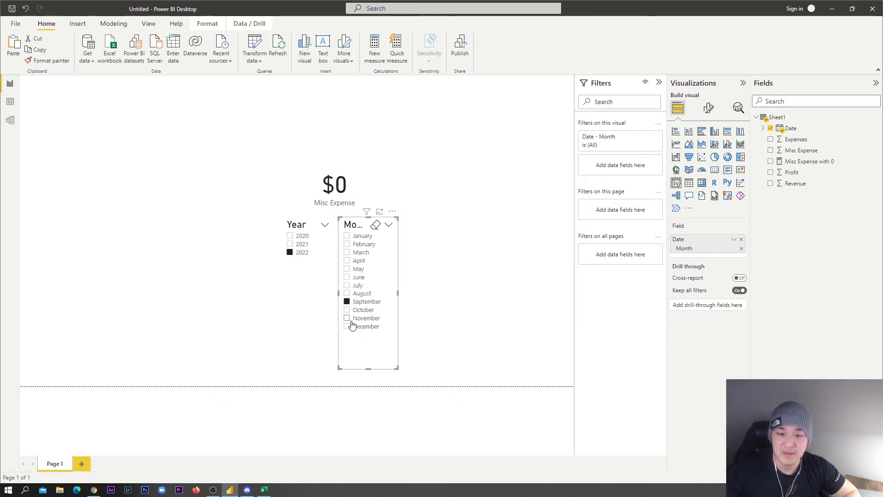
pyautogui.click(346, 285)
pyautogui.click(347, 277)
pyautogui.click(347, 243)
pyautogui.click(347, 235)
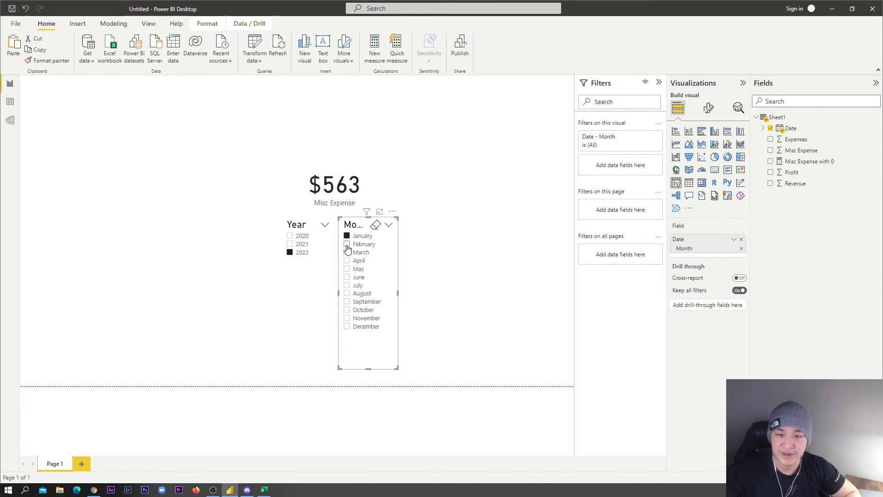
pyautogui.click(347, 252)
pyautogui.click(347, 268)
pyautogui.click(493, 280)
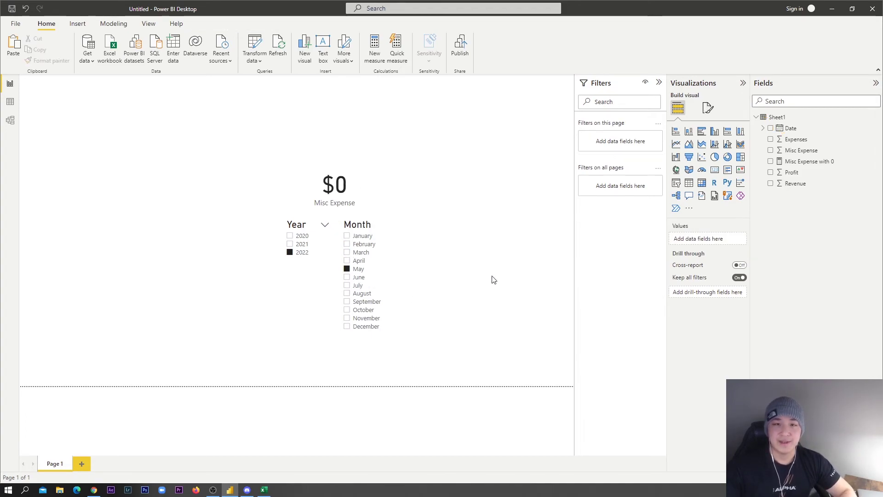